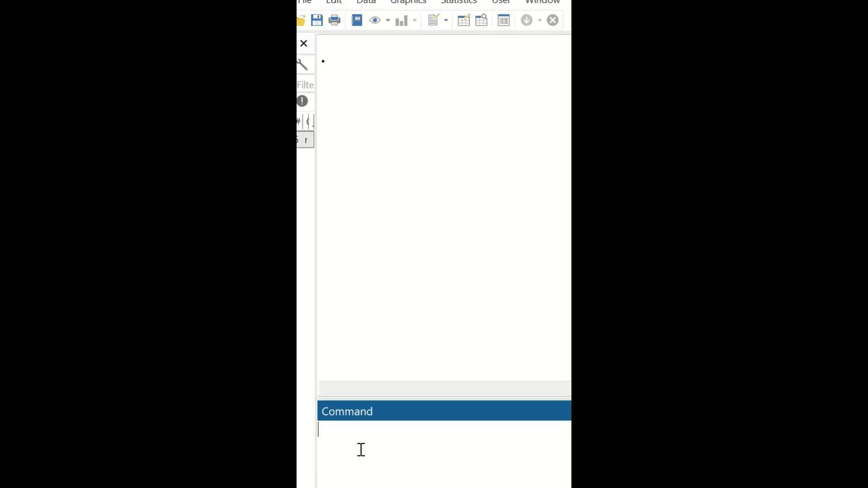
# - Run a linear regression of sbp on age with the regress command
pyautogui.write('regress sb')
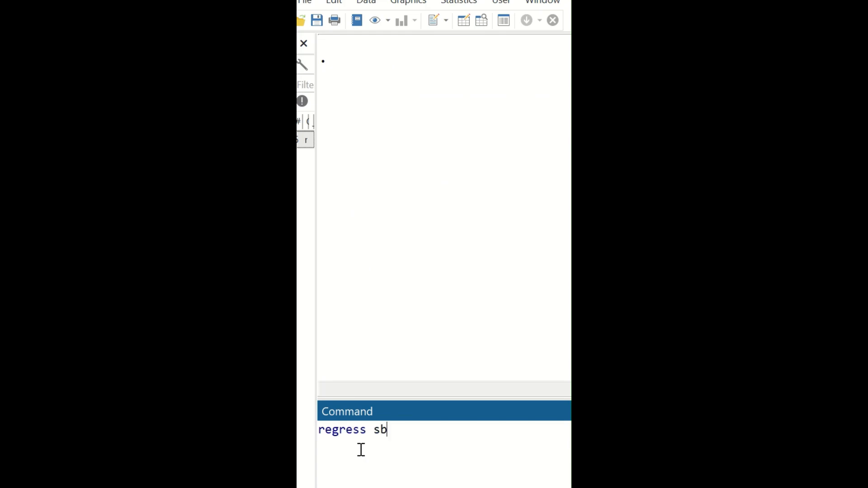
pyautogui.write('p age')
pyautogui.press('Return')
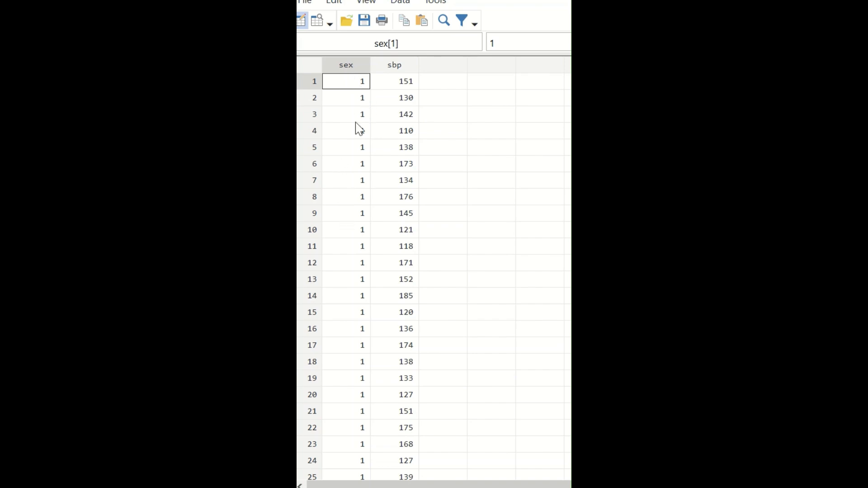
# - Run a linear regression of sbp on the binary variable sex
pyautogui.scroll(-14, 360, 307)
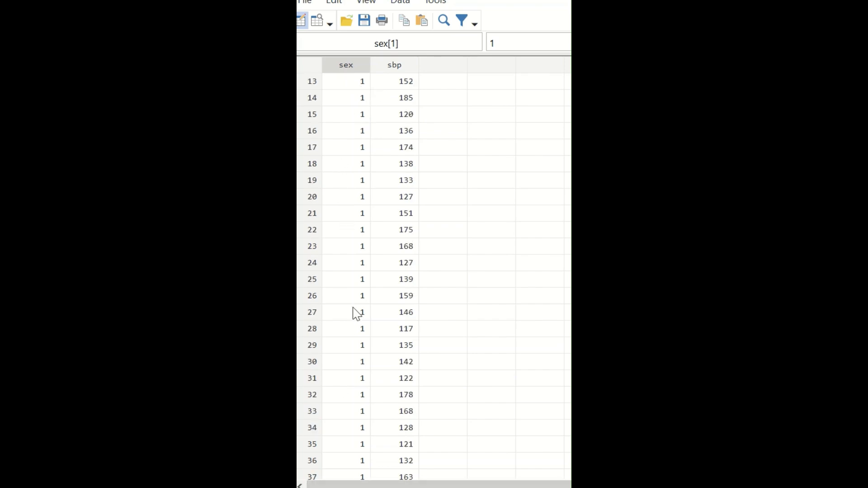
pyautogui.scroll(14, 359, 305)
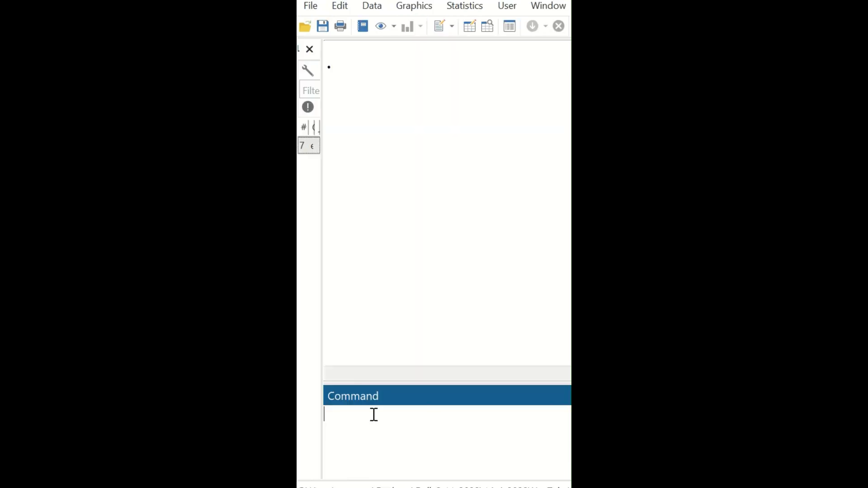
pyautogui.write('regress sbp sex')
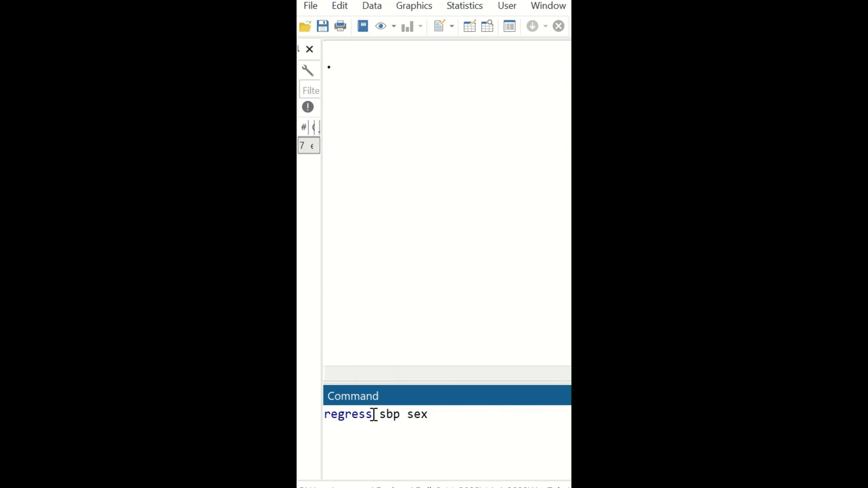
pyautogui.press('Return')
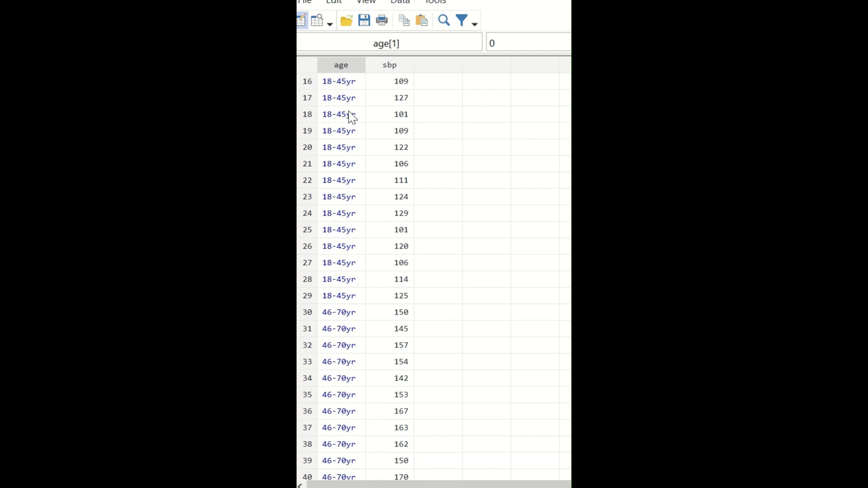
# - Run a regression of sbp on age treated as a categorical factor with i.age
pyautogui.scroll(-18, 334, 95)
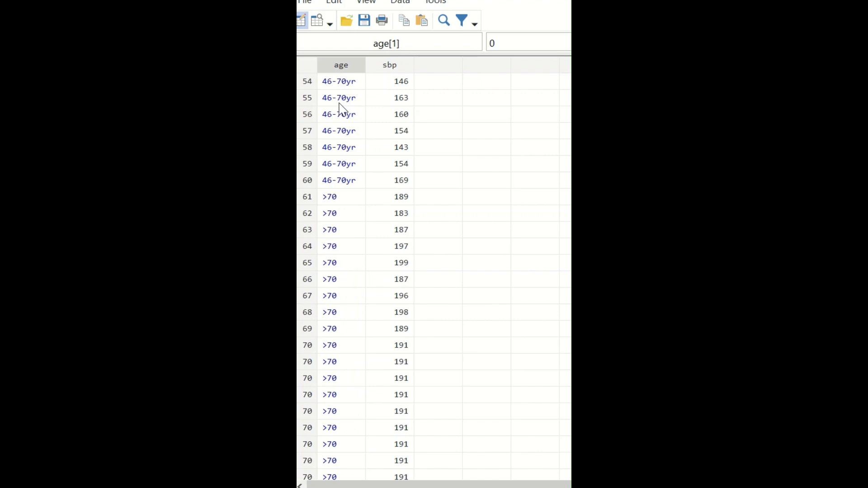
pyautogui.scroll(13, 344, 133)
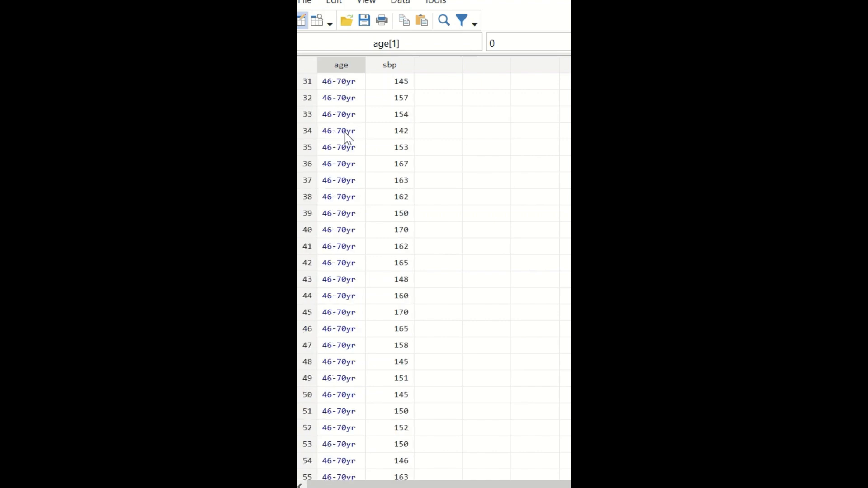
pyautogui.scroll(6, 345, 132)
pyautogui.click(465, 410)
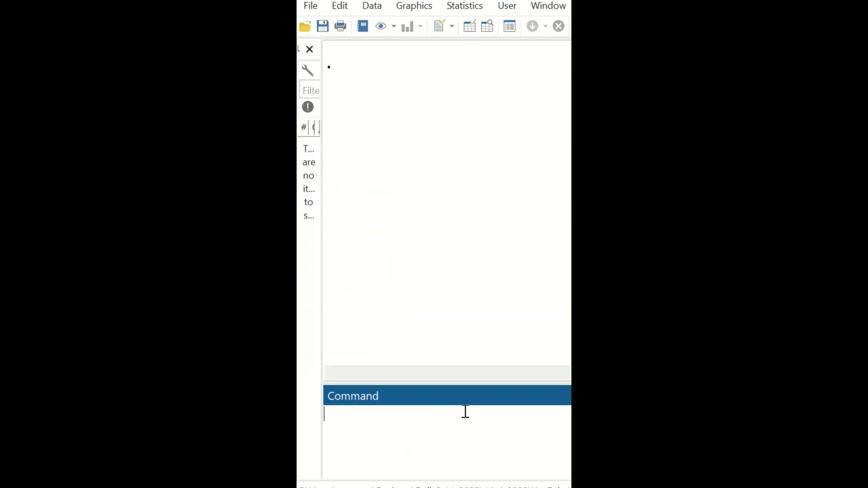
pyautogui.write('regress sbp ')
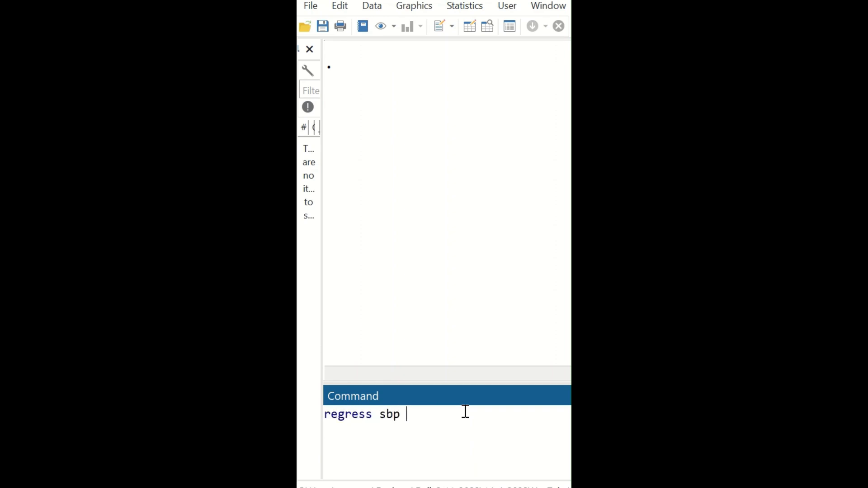
pyautogui.write('i.age')
pyautogui.press('Return')
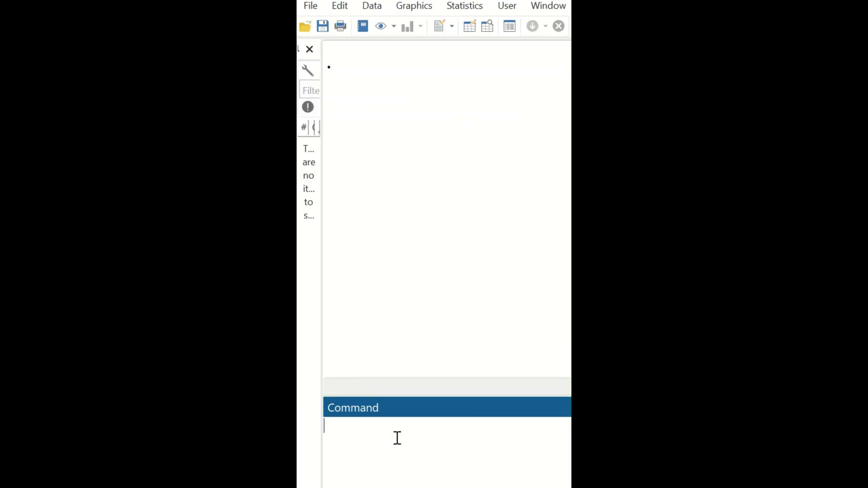
# - Run a multiple regression of sbp on age and weight
pyautogui.write('regress sbp age w')
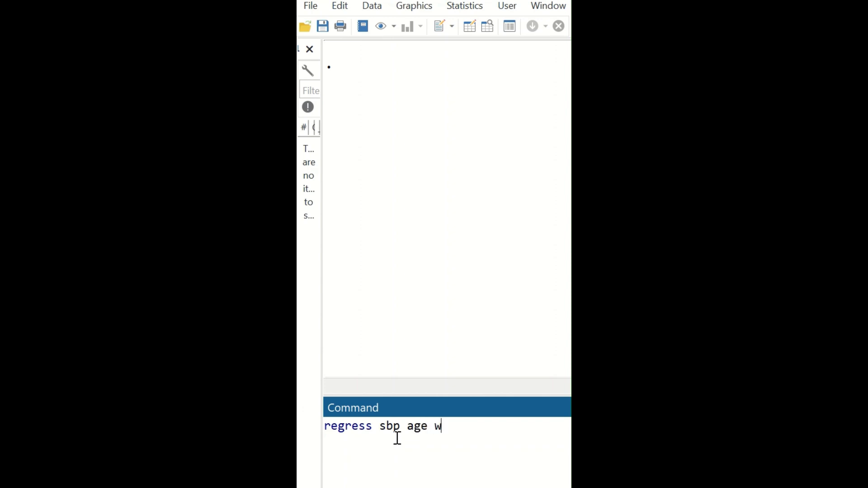
pyautogui.write('eight')
pyautogui.press('Return')
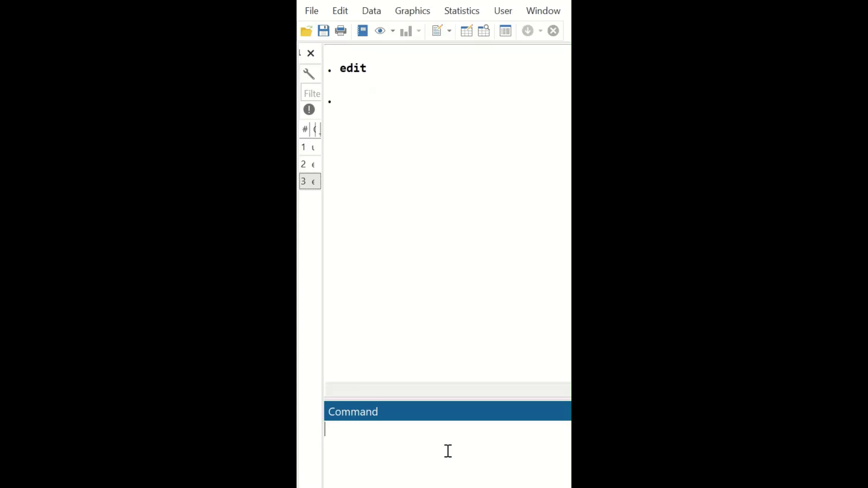
# - Regress sbp on age and store the model's predictions in a new variable r with predict
pyautogui.write('regress sbp age')
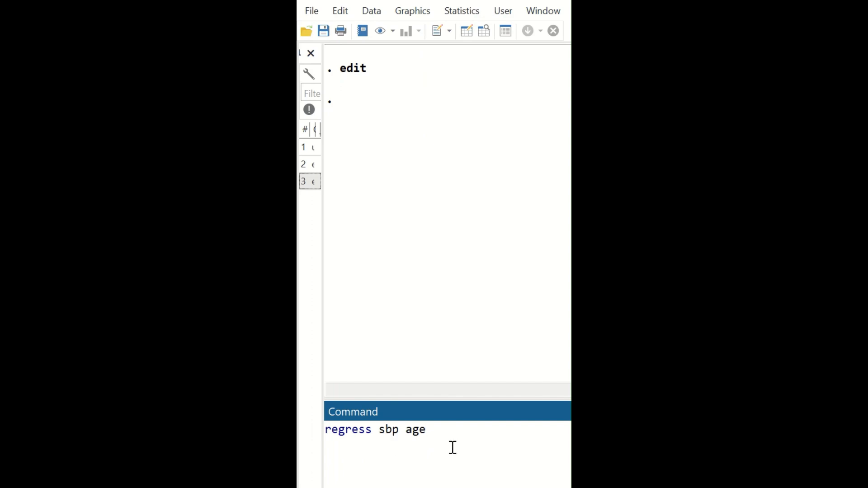
pyautogui.press('Return')
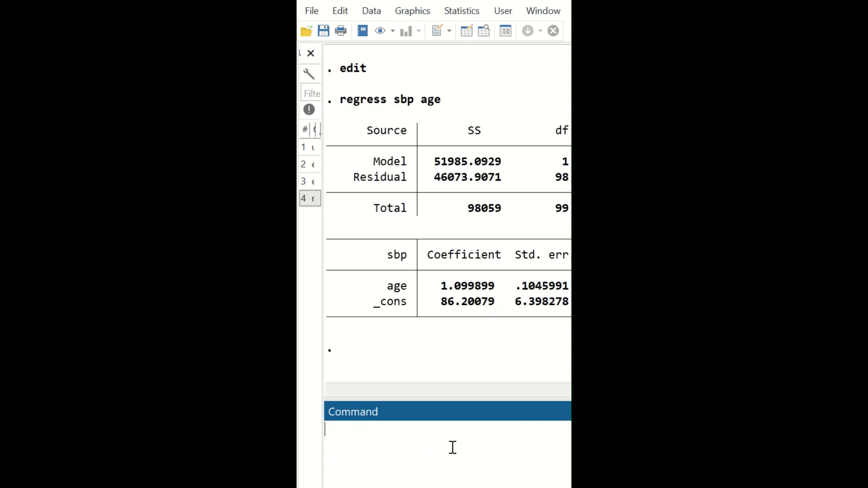
pyautogui.write('predict r')
pyautogui.press('Return')
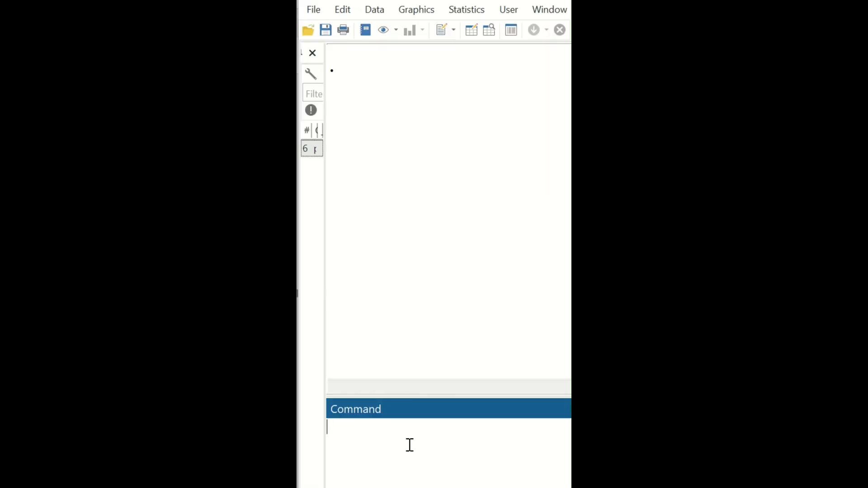
# - Draw a standardized normal probability plot of r with pnorm
pyautogui.write('pnorm r')
pyautogui.press('Return')
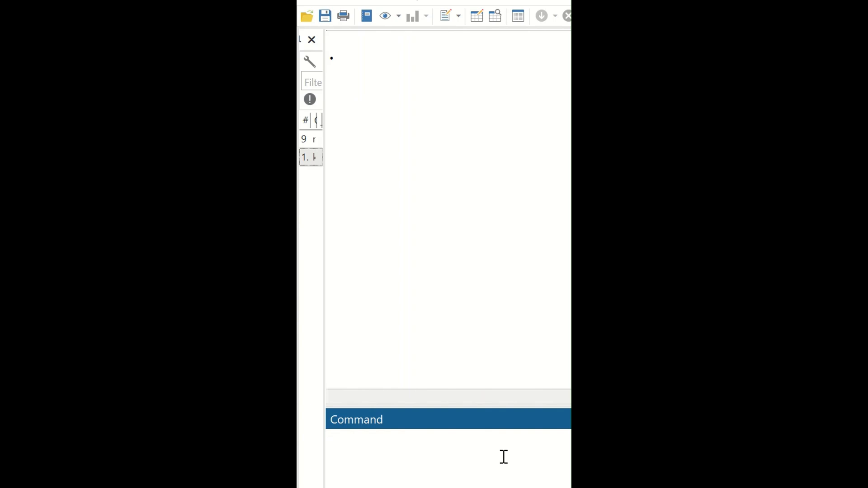
# - Plot a kernel density of r with a normal density overlay using kdensity r, norm
pyautogui.write('kdensity r, norm')
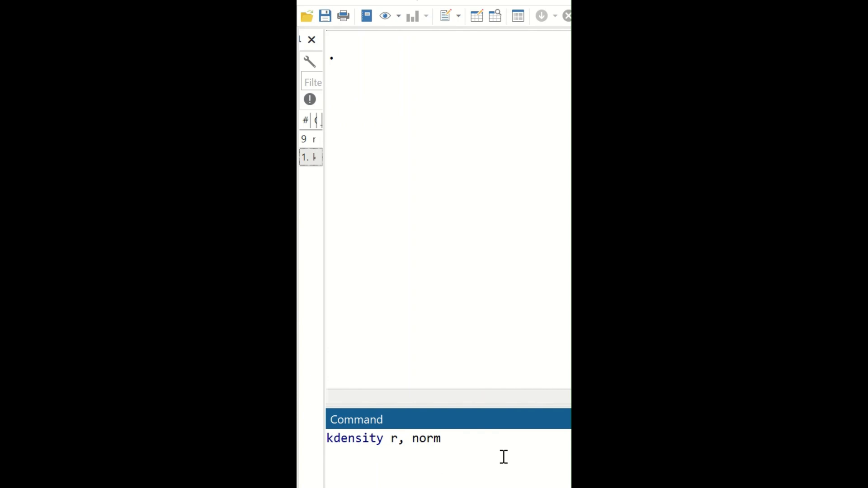
pyautogui.press('Return')
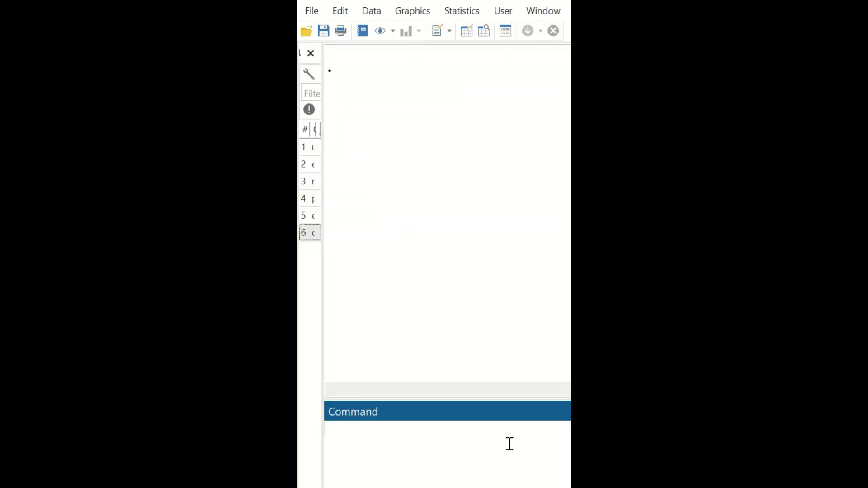
# - Draw a normal quantile plot of r with qnorm
pyautogui.write('qnorm r')
pyautogui.press('Return')
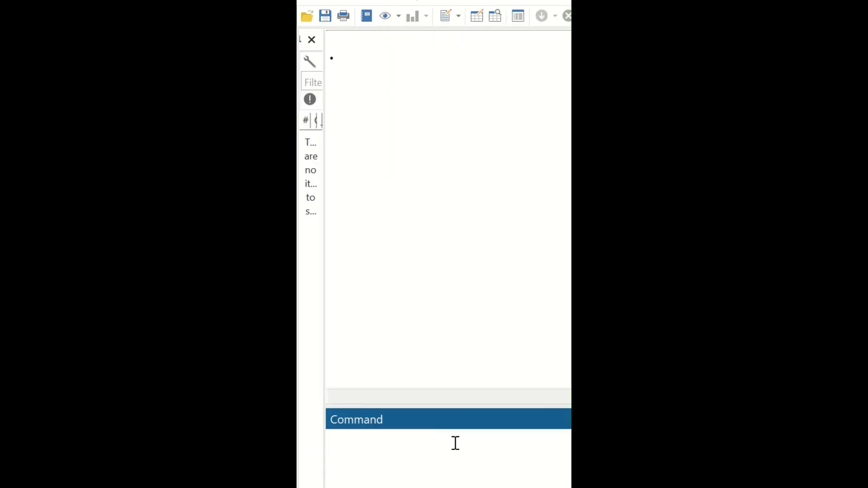
# - Paste and run rvfplot, yline(0) to plot residuals against fitted values with a zero reference line
pyautogui.click(455, 443)
pyautogui.write('rvfplot, yline(0)')
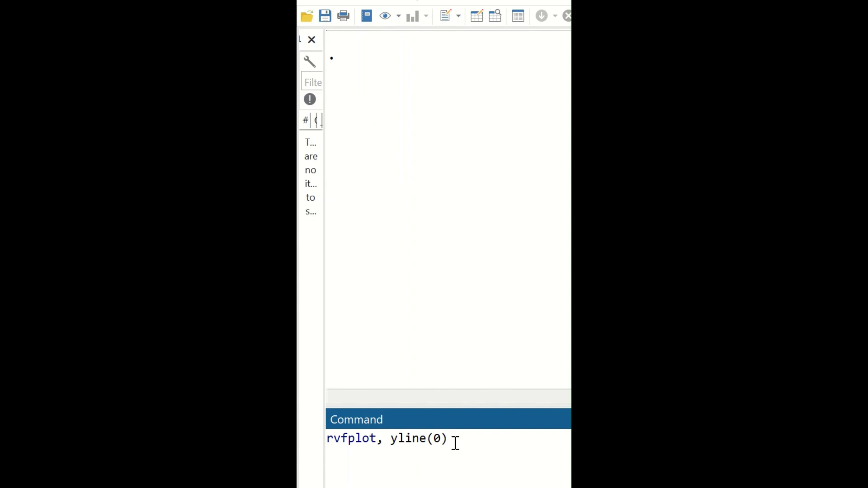
pyautogui.press('Return')
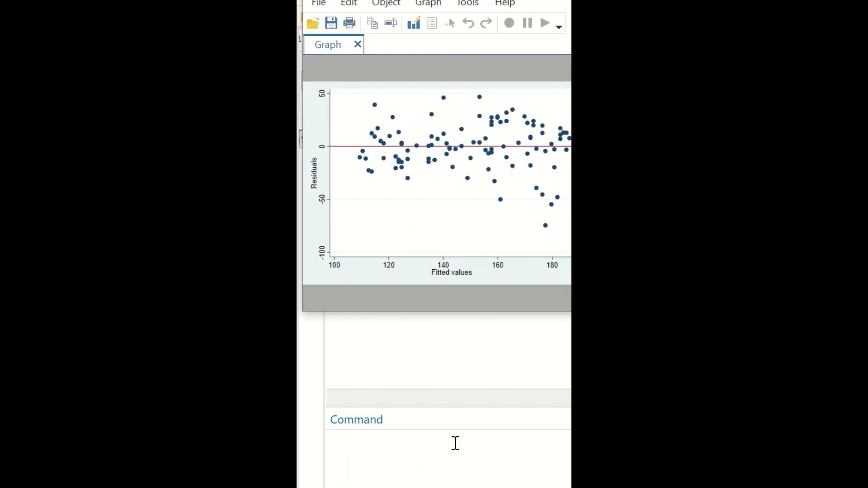